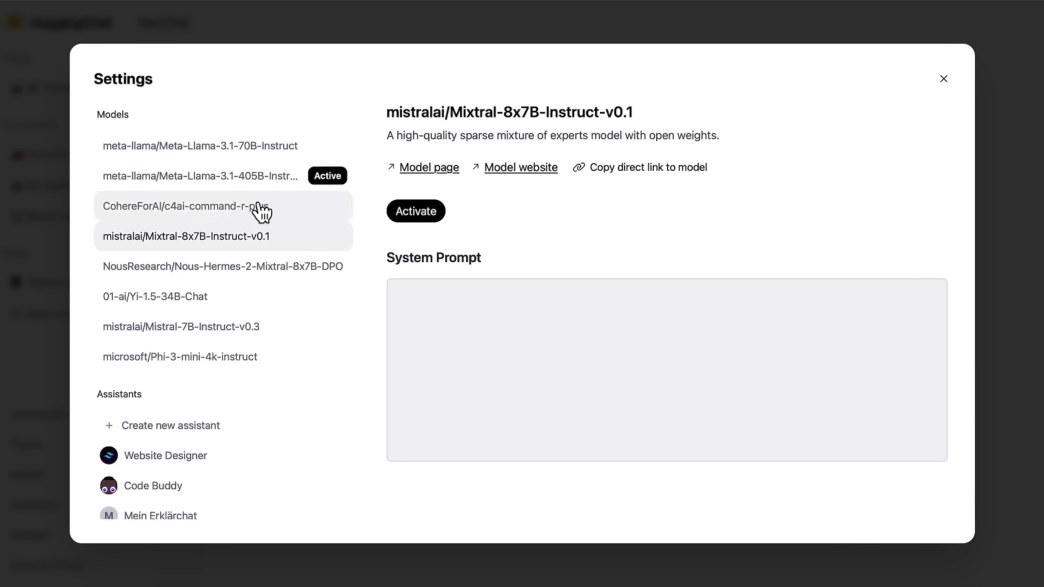
- Make CohereForAI/c4ai-command-r-plus the active chat model and close the settings
click(244, 184)
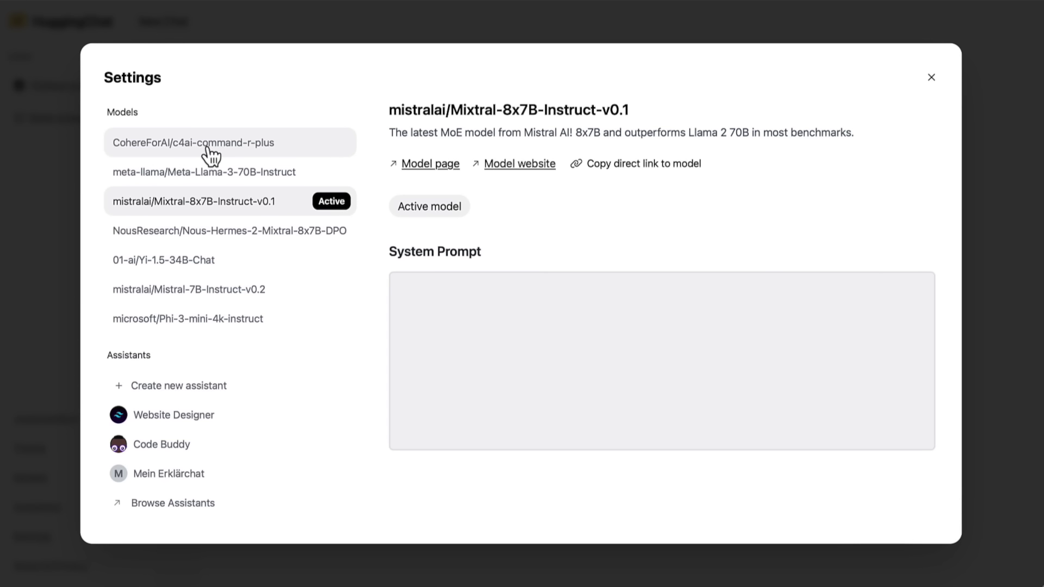
click(208, 150)
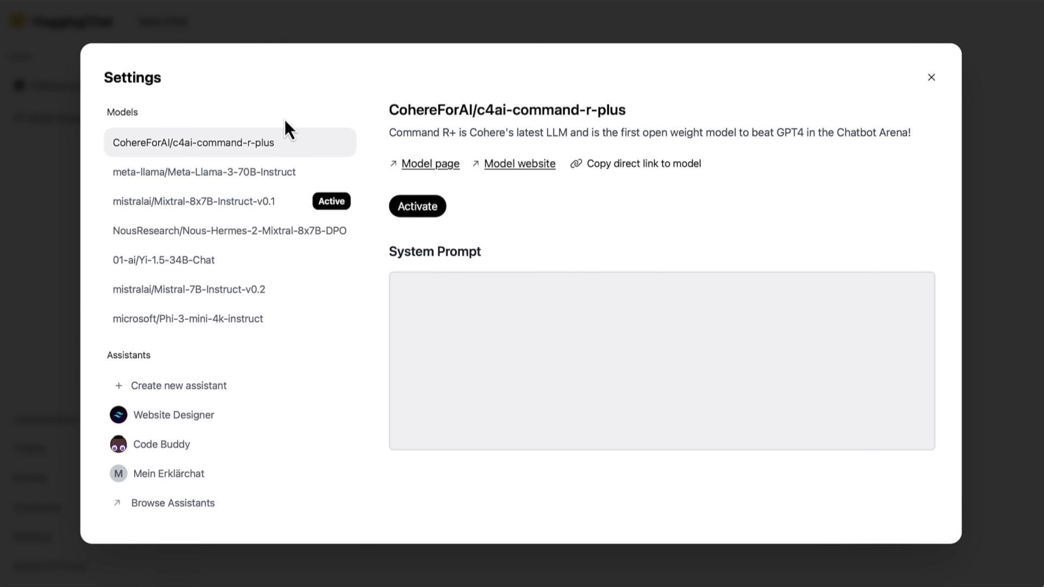
click(494, 321)
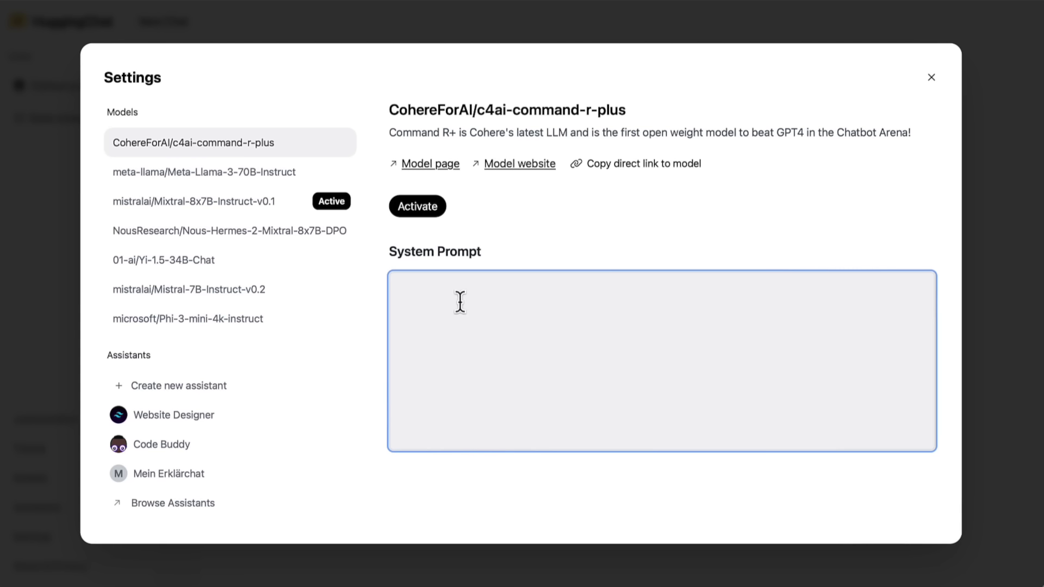
click(425, 211)
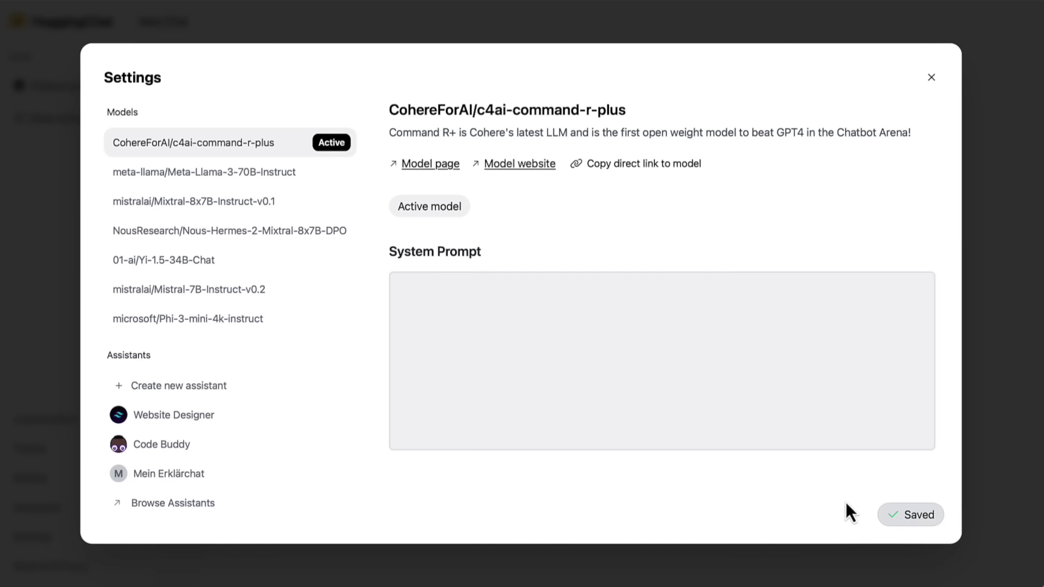
click(924, 76)
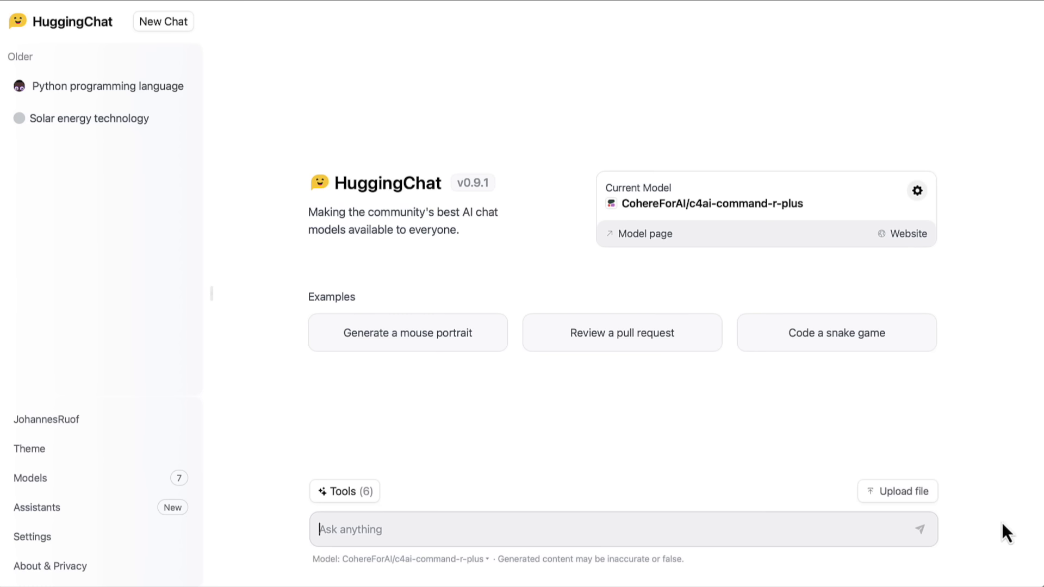
- Ask the chat "Kannst du mir Machine Learning in einfachen Worten erklären?" and read through the answer
text(Kannst du mir Machine Learning in einfachen Worten erklären?)
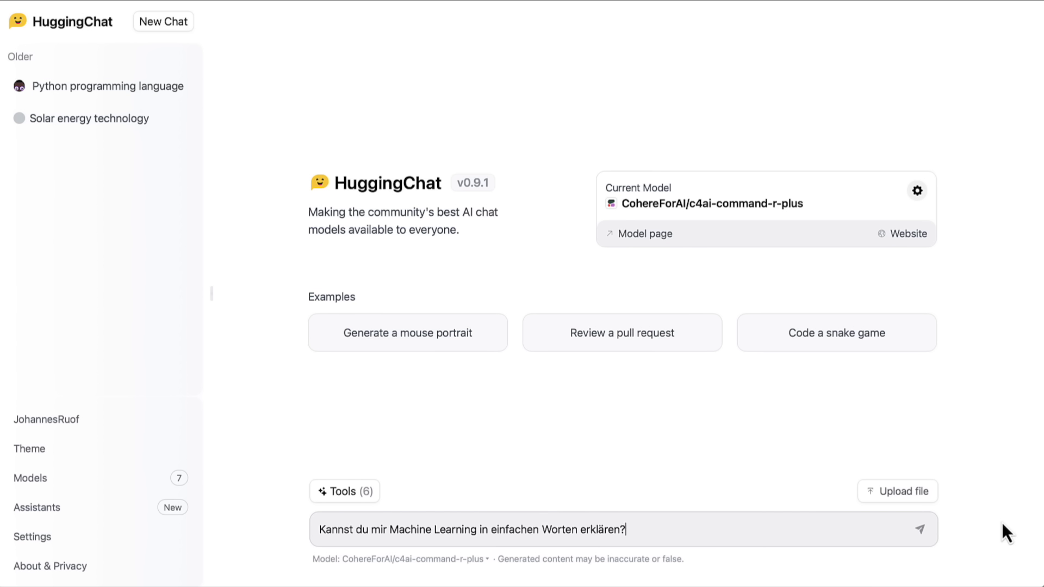
key(Return)
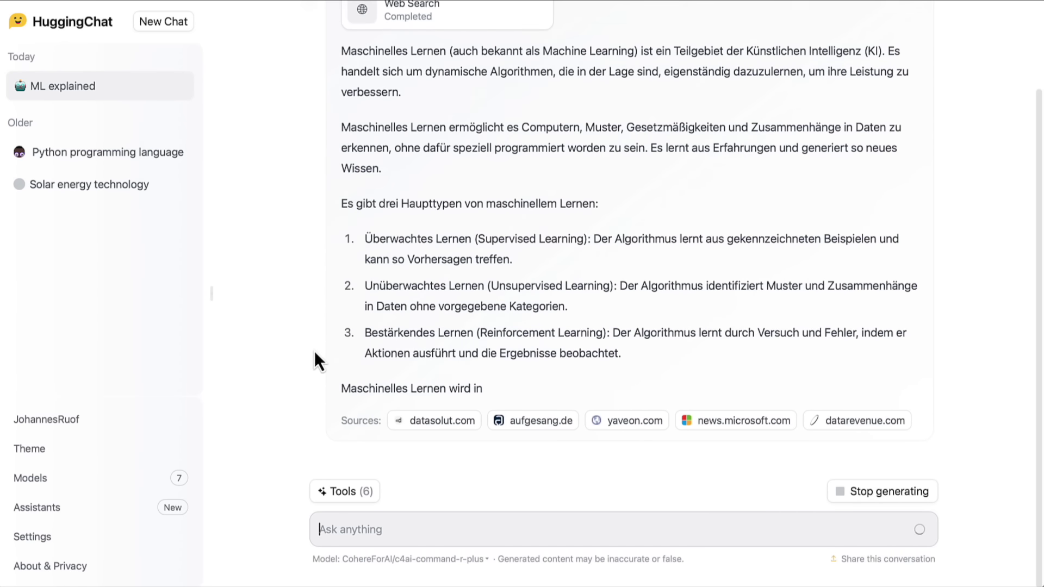
scroll(321, 353, up, 2)
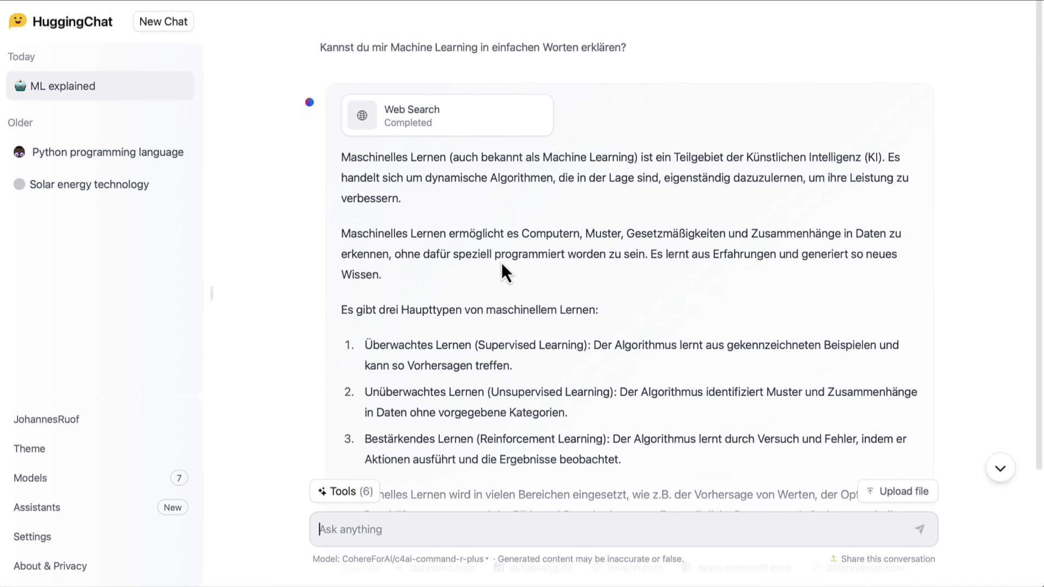
scroll(501, 262, down, 3)
scroll(519, 282, down, 1)
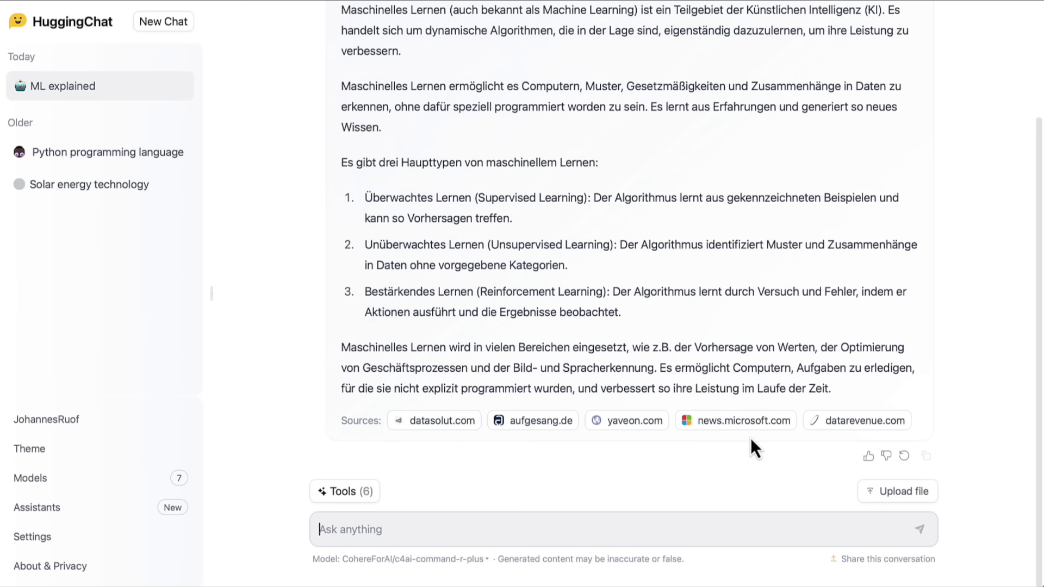
- Check the news.microsoft.com source cited under the answer, and return to the ML explained conversation
click(732, 426)
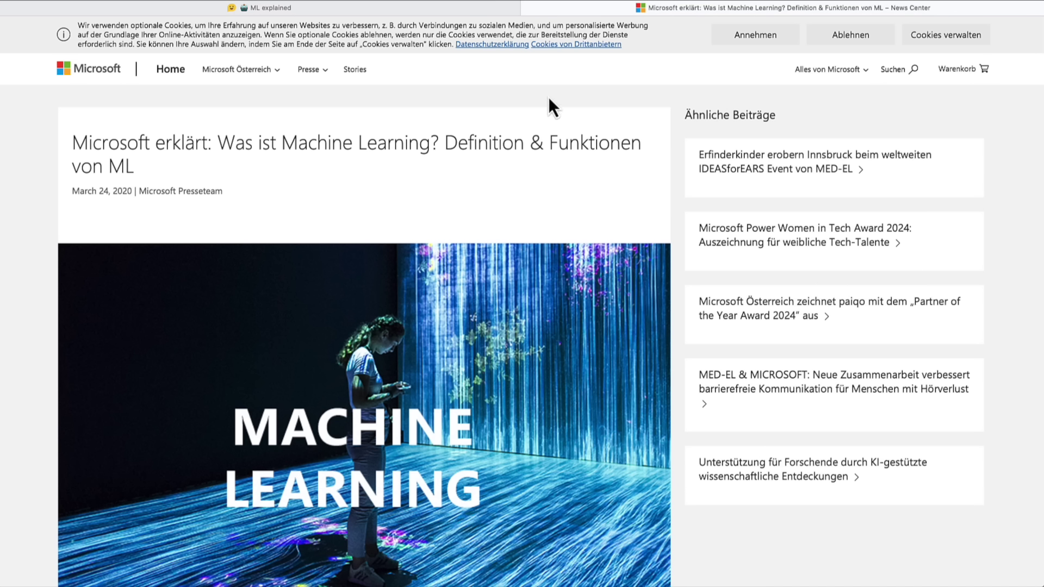
click(529, 8)
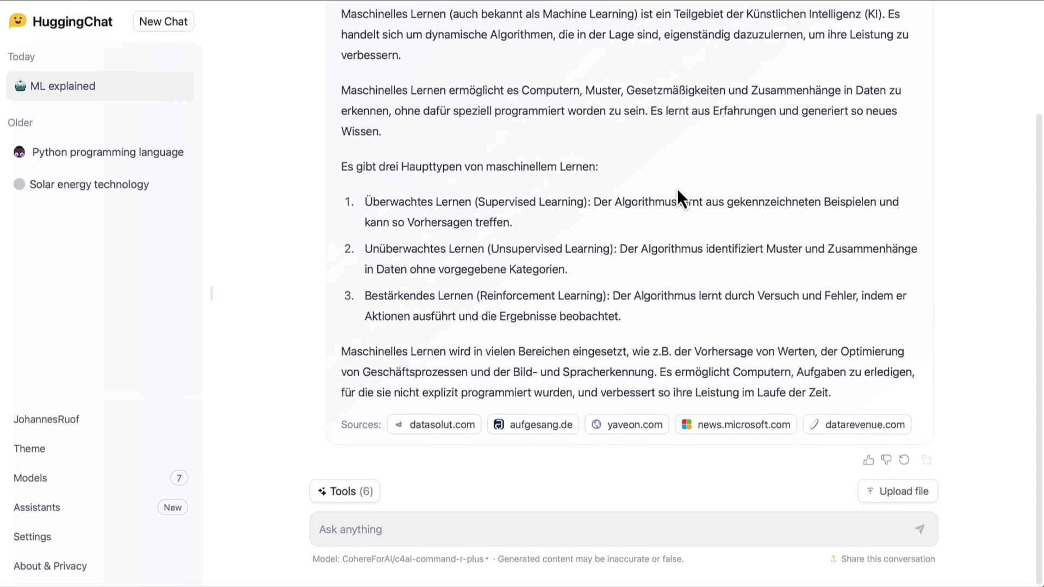
scroll(677, 189, up, 2)
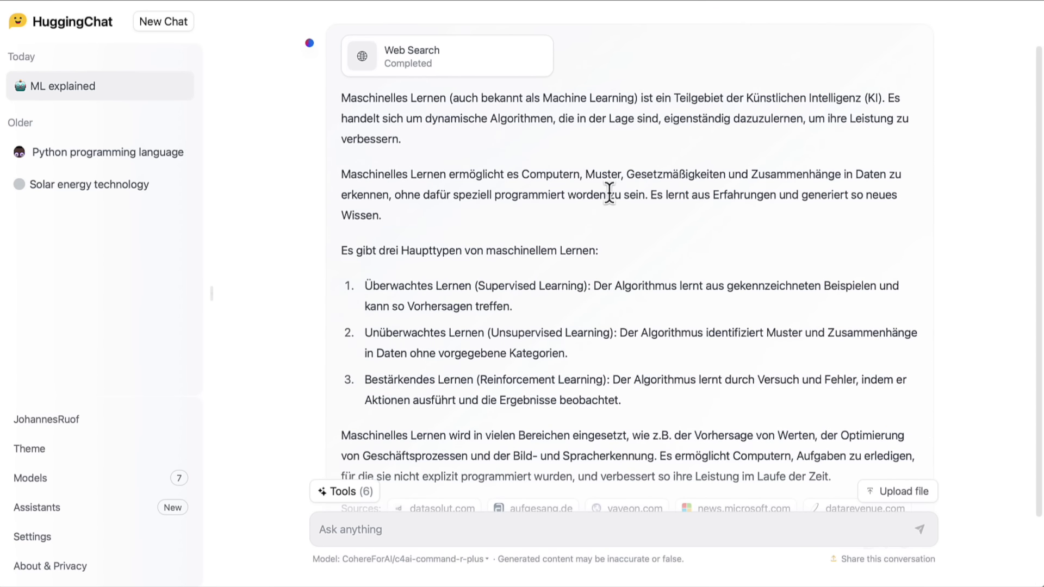
scroll(615, 194, down, 2)
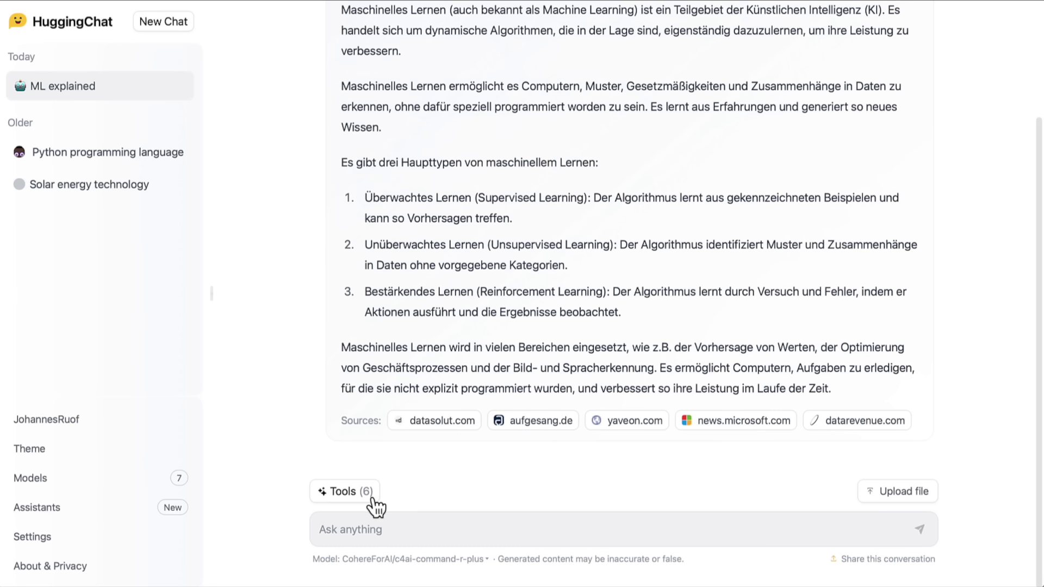
- Show the tools available to the chat, switch Calculator off and on again, and close the list
click(346, 494)
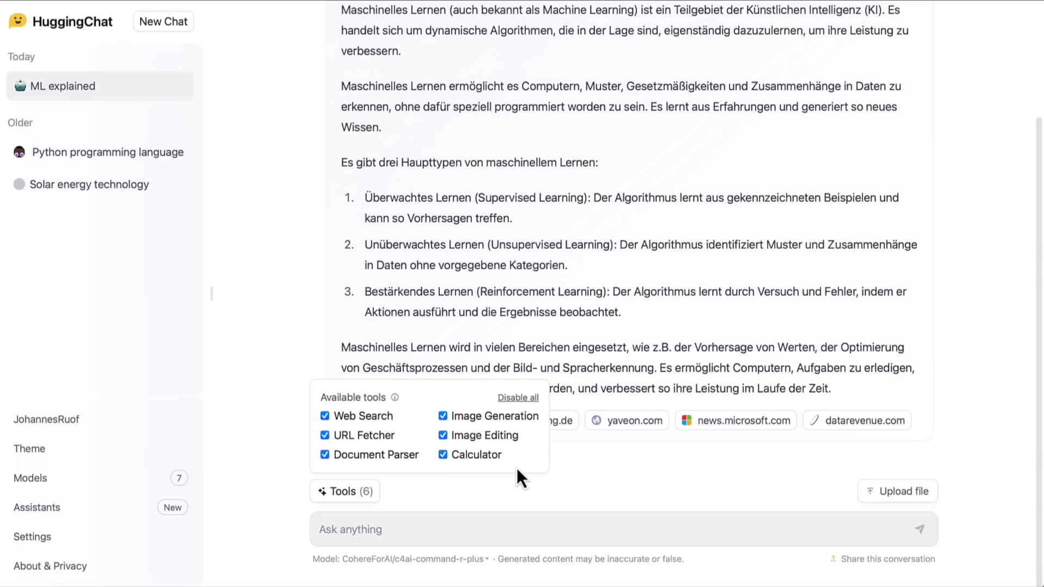
click(443, 455)
click(443, 455)
click(474, 506)
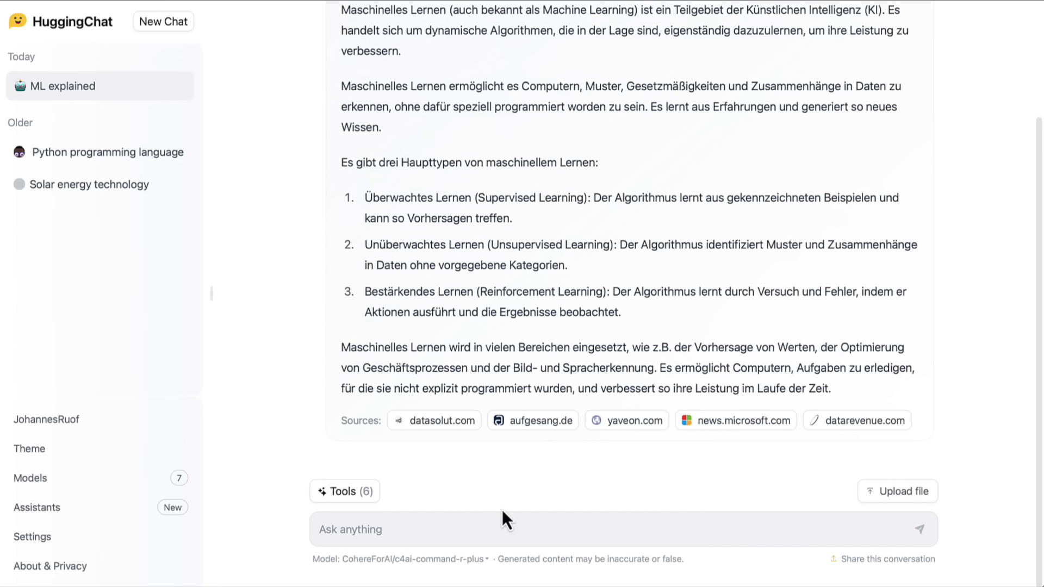
- Choose mistralai/Mixtral-8x7B-Instruct-v0.1 from the available models and try switching its web search on and off
click(101, 483)
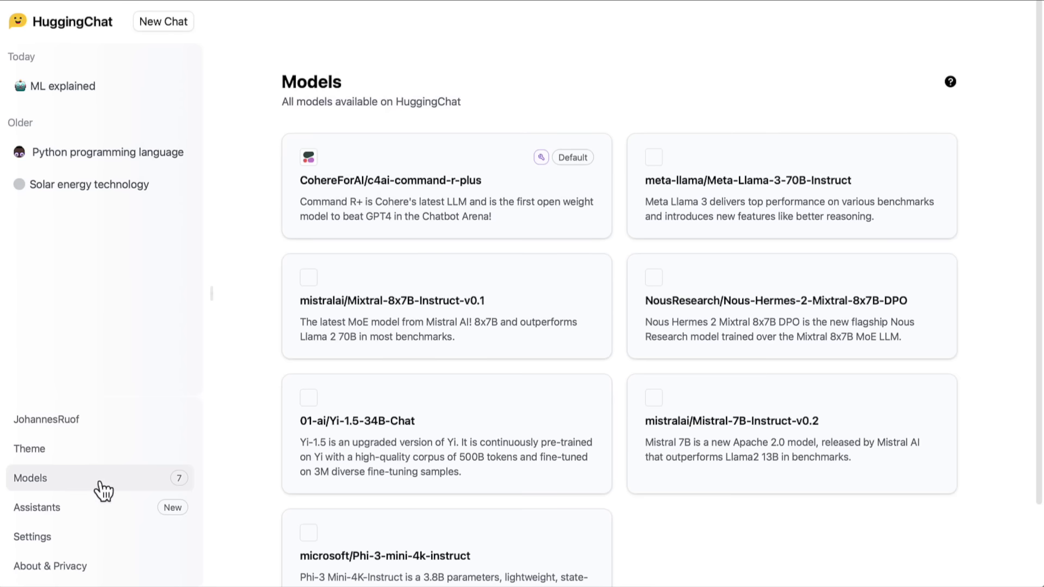
click(509, 303)
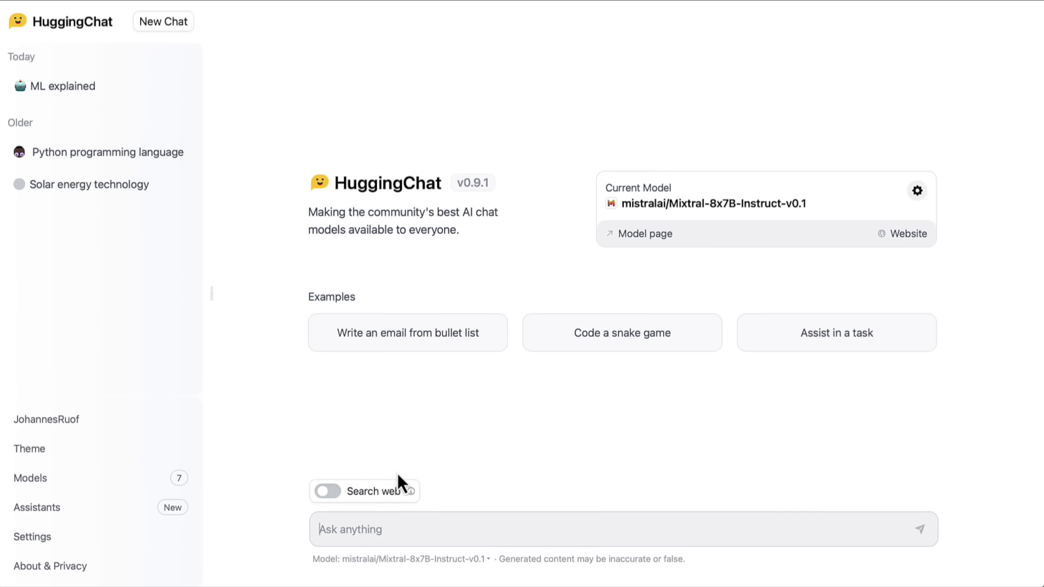
click(333, 493)
click(333, 493)
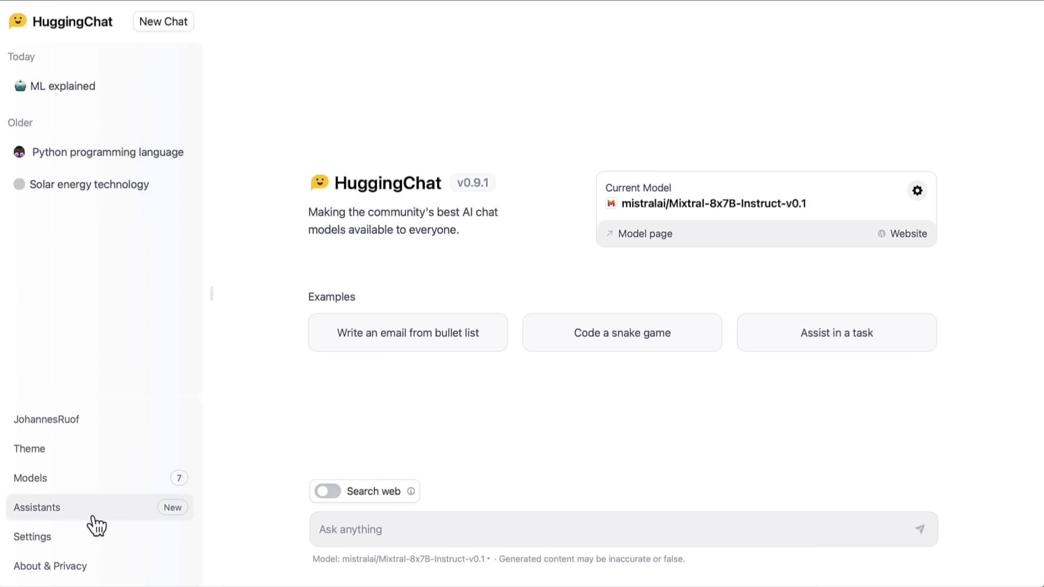
- Start creating a new assistant and set its model to meta-llama/Meta-Llama-3-70B-Instruct
click(52, 514)
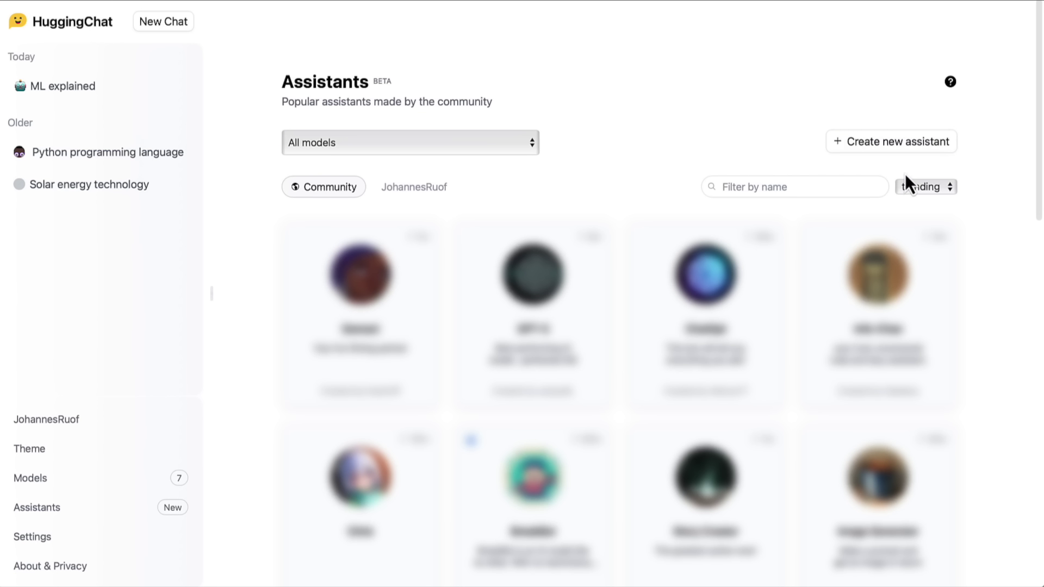
click(889, 147)
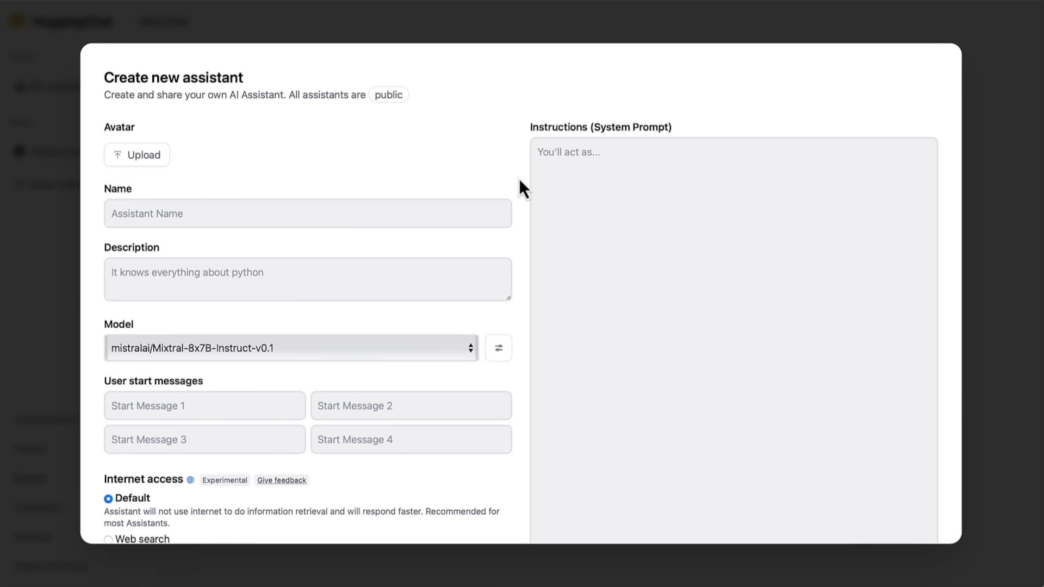
click(433, 350)
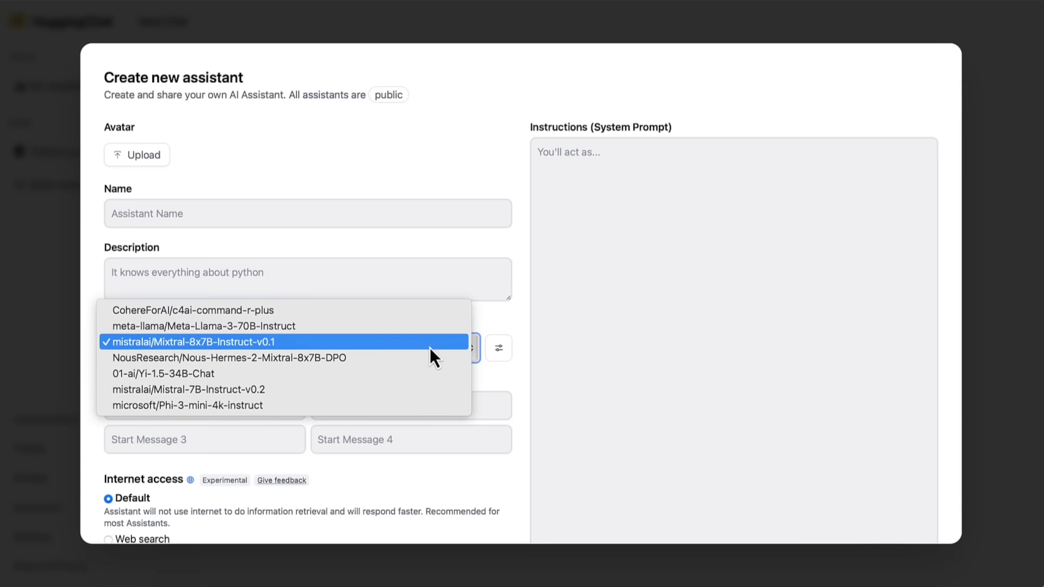
click(272, 327)
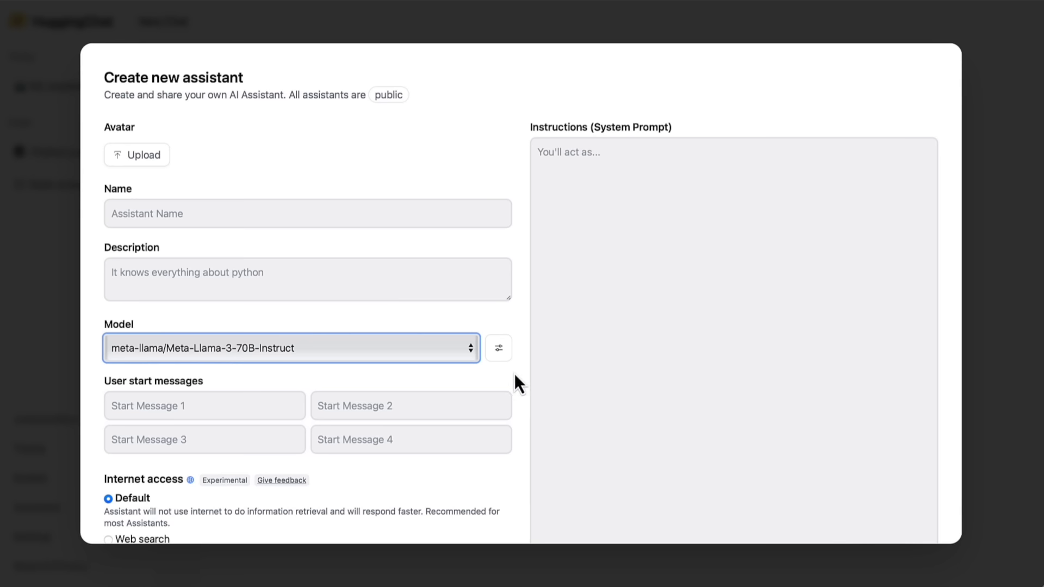
- Examine the new assistant form's name, description, instructions, start message and internet access options
click(284, 207)
click(325, 285)
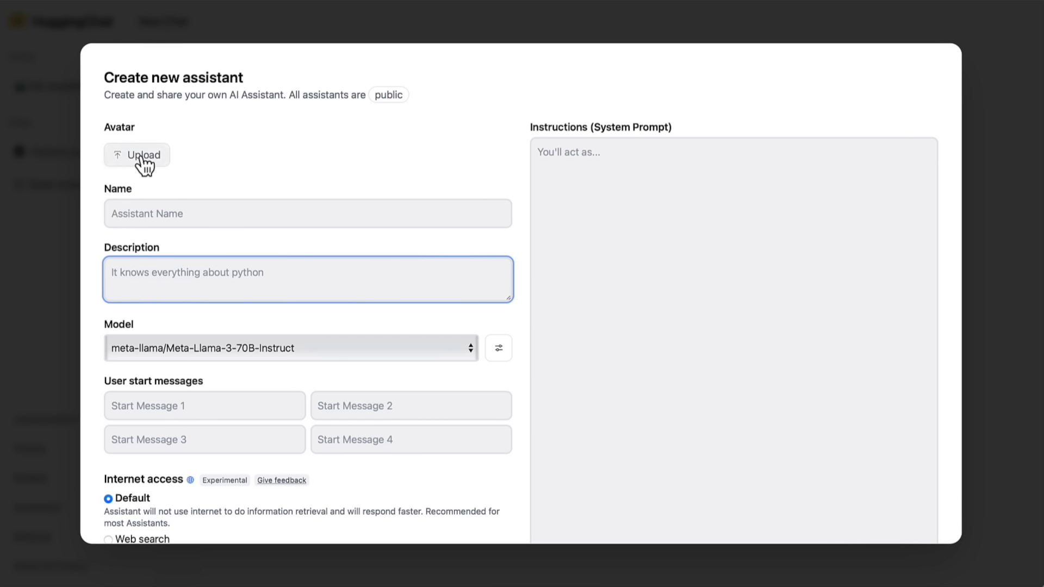
click(668, 174)
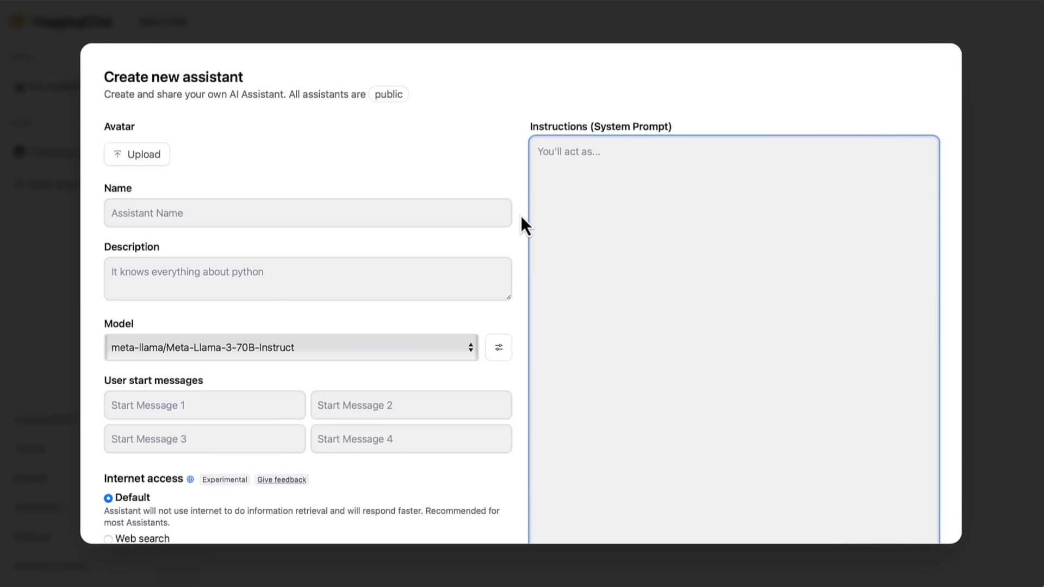
scroll(522, 218, down, 3)
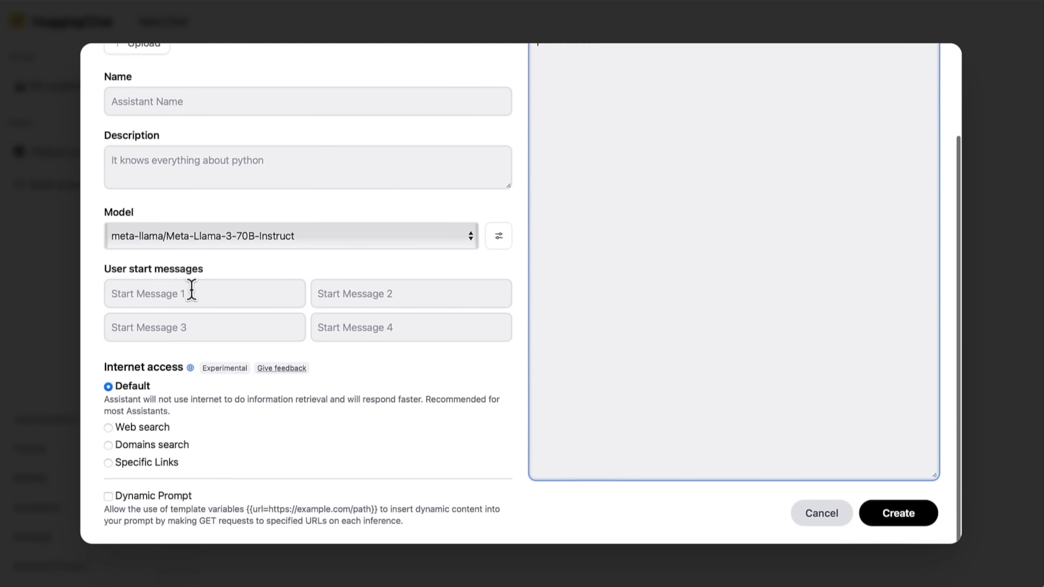